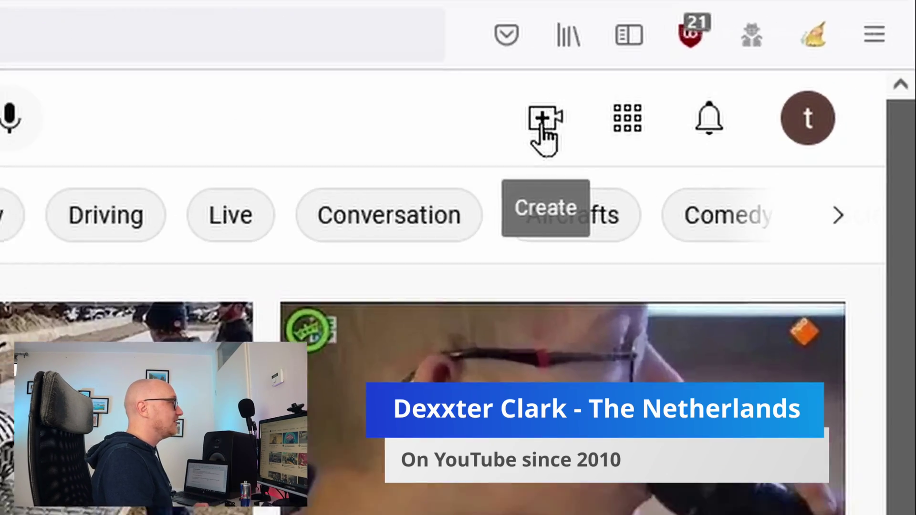
Open the upload dialog for a new video, then open its file picker and cancel without choosing a file
click(799, 33)
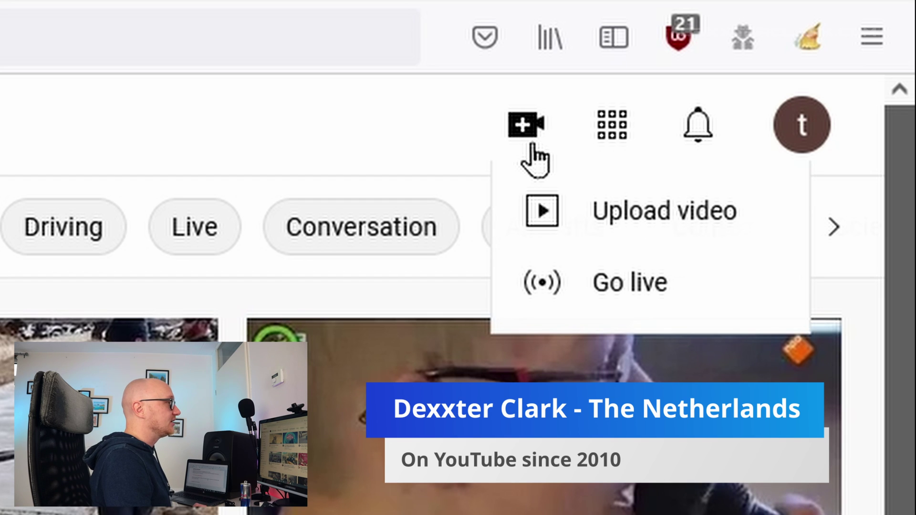
click(704, 244)
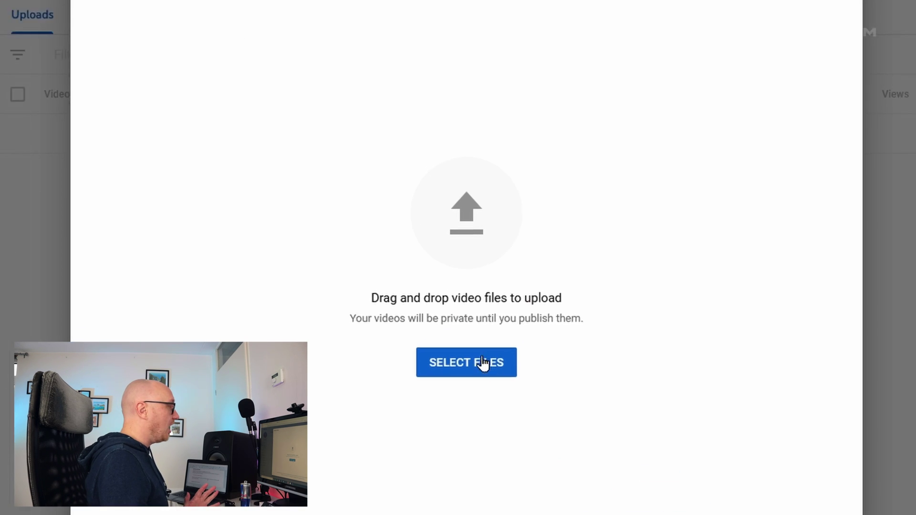
click(476, 330)
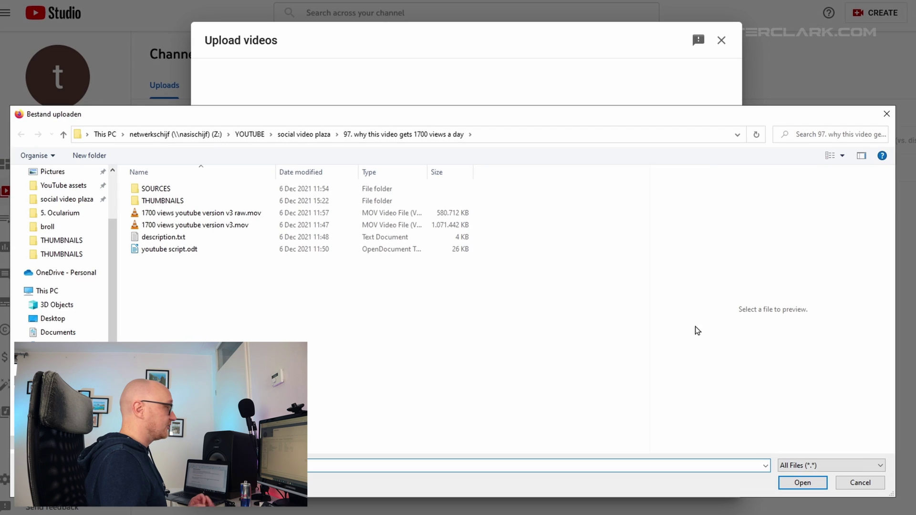
click(854, 482)
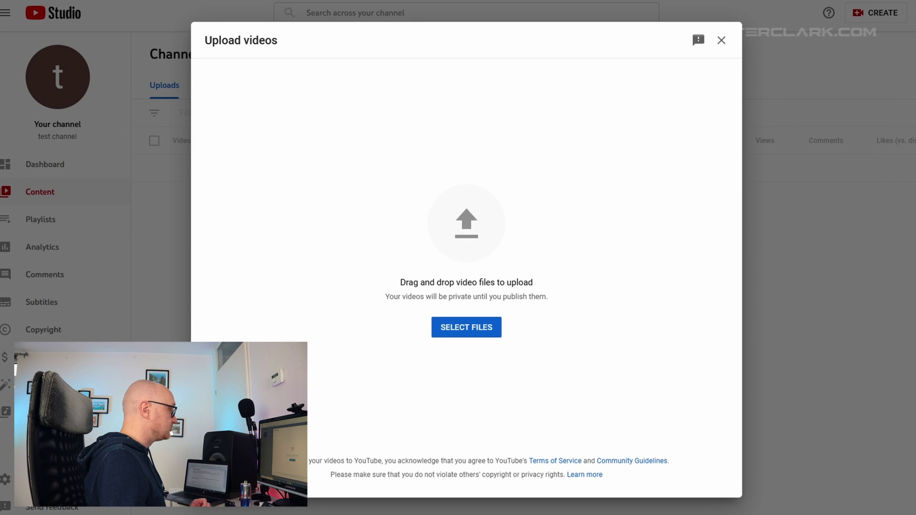
Switch to the file manager and drop "1700 views youtube version v3.mov" into the upload dialog
key(alt+Tab)
drag(449, 46, 685, 45)
drag(477, 145, 322, 241)
drag(462, 389, 472, 400)
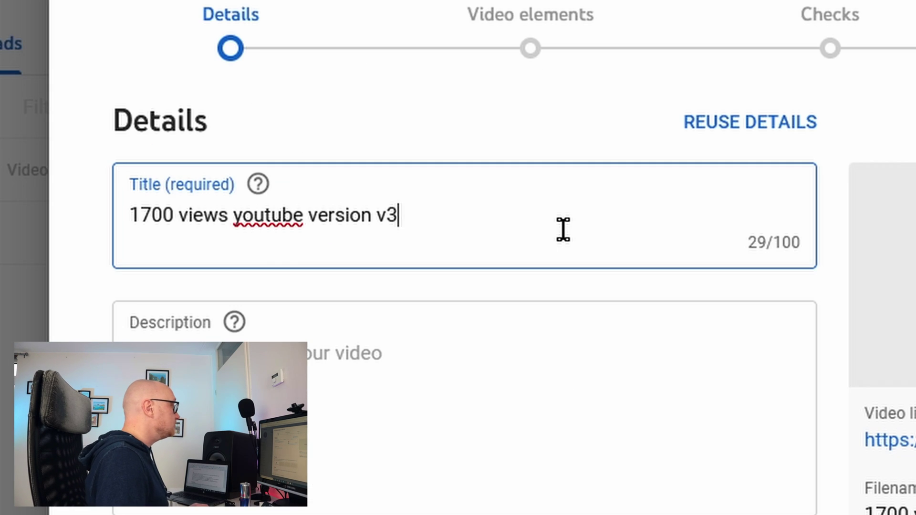
Replace the default video title with "how to get more views on YouTube"
key(ctrl+a)
key(BackSpace)
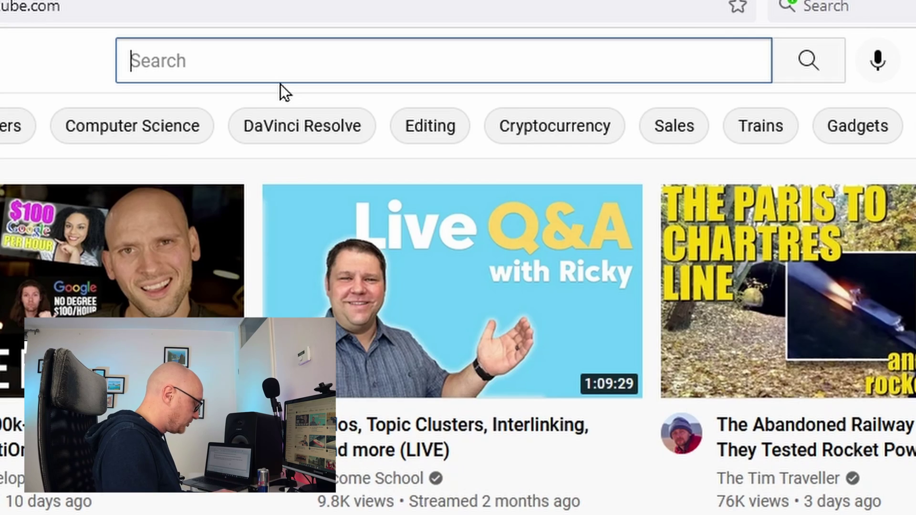
text(how to get more views on YouTube)
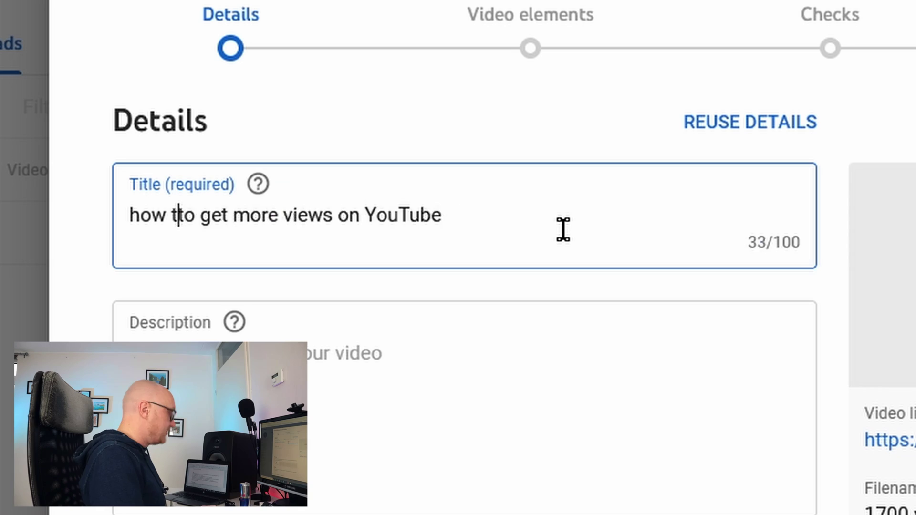
Rewrite the video title as "How I get 1700 views a day on YouTube"
text(this video got me 1700 views a day)
key(Delete)
key(Delete)
key(Delete)
key(Delete)
key(Delete)
key(Delete)
key(Delete)
key(Delete)
key(Delete)
key(Delete)
key(Delete)
key(Delete)
key(Delete)
key(Delete)
key(Delete)
key(Delete)
key(Delete)
key(Home)
key(Delete)
text(H)
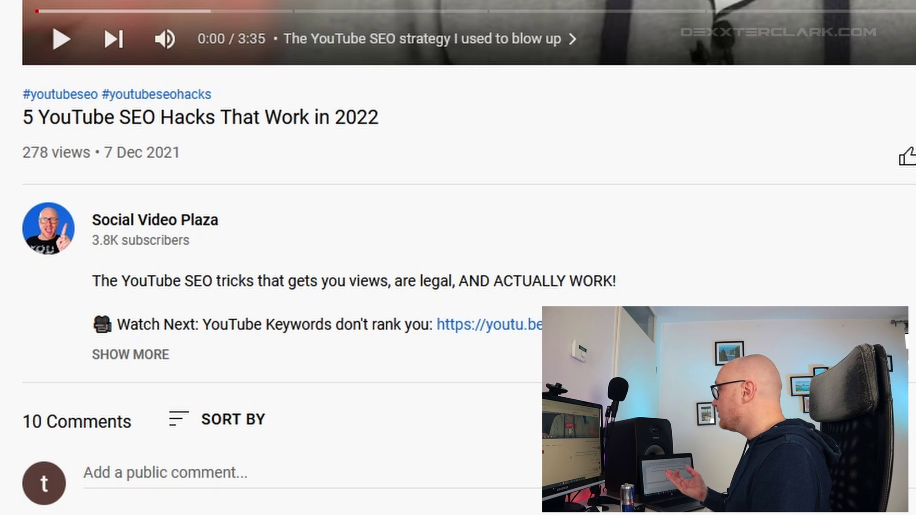
Highlight the Watch Next line in the description of the published video "5 YouTube SEO Hacks That Work in 2022"
click(142, 365)
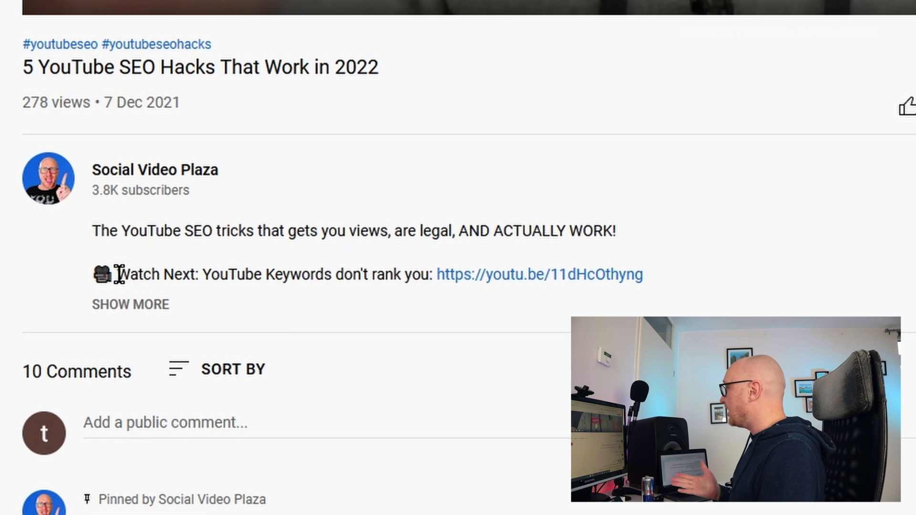
drag(117, 275, 663, 282)
click(773, 220)
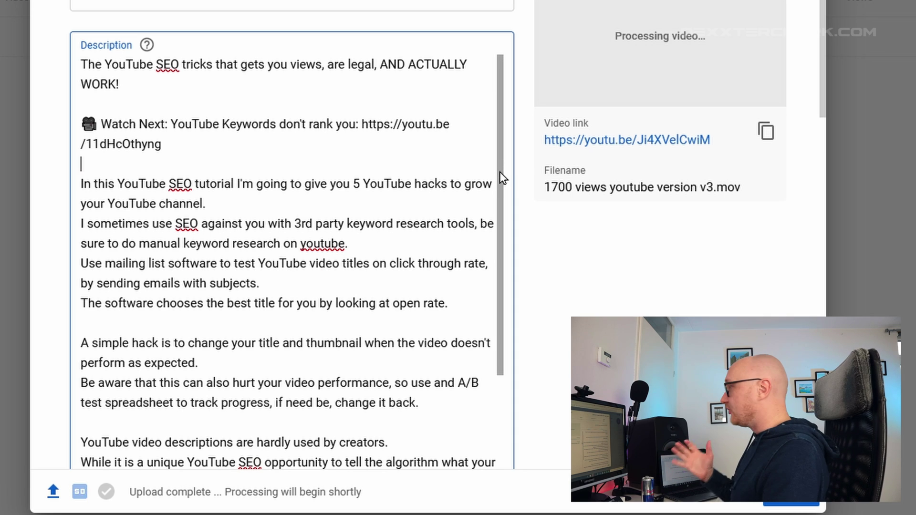
Review the upload's description from recommended videos to hashtags, and scrub through the published video's timeline chapters
drag(500, 171, 482, 341)
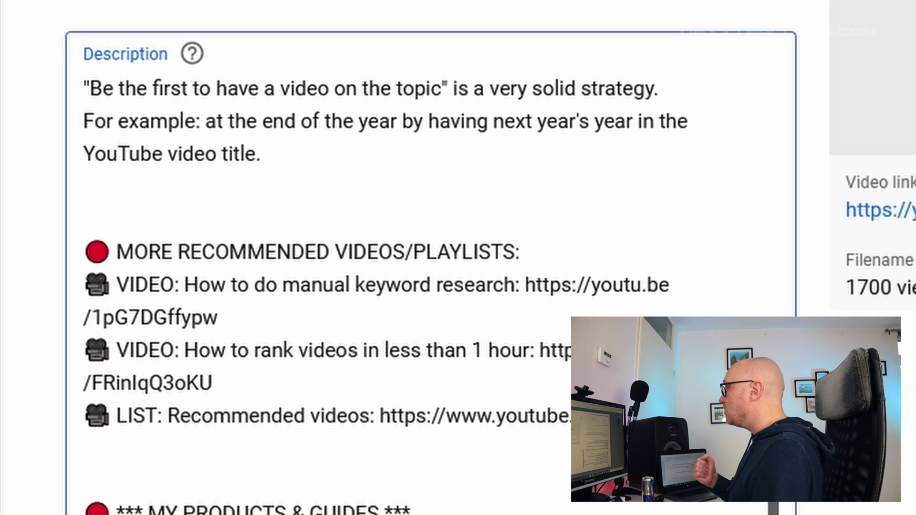
scroll(334, 277, down, 3)
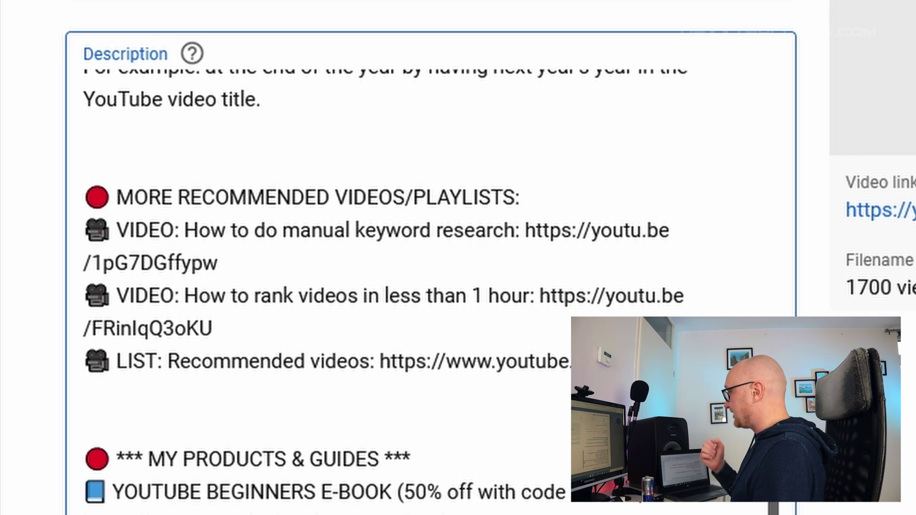
scroll(334, 277, down, 5)
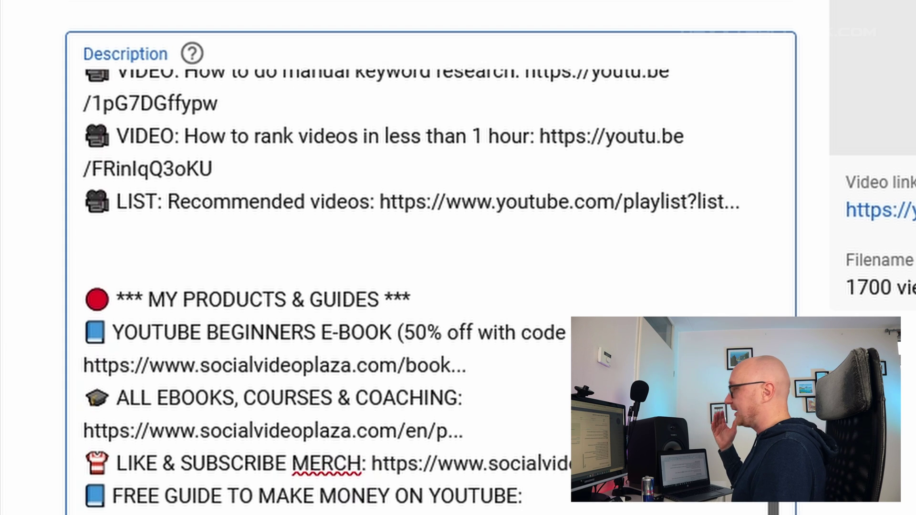
scroll(429, 257, down, 5)
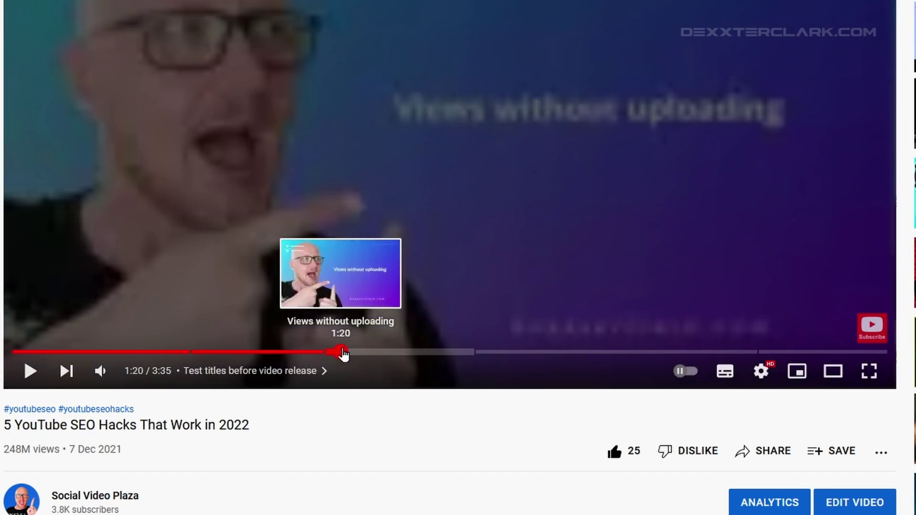
drag(344, 359, 737, 363)
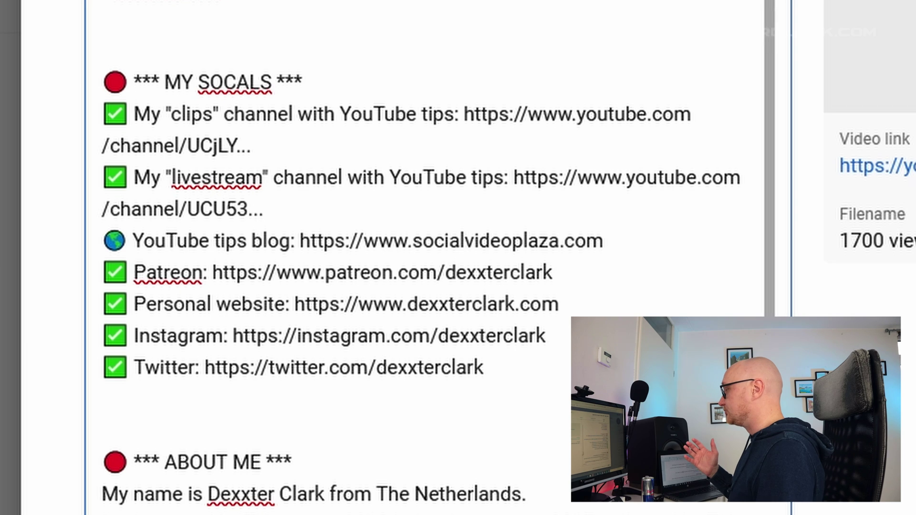
scroll(429, 258, down, 5)
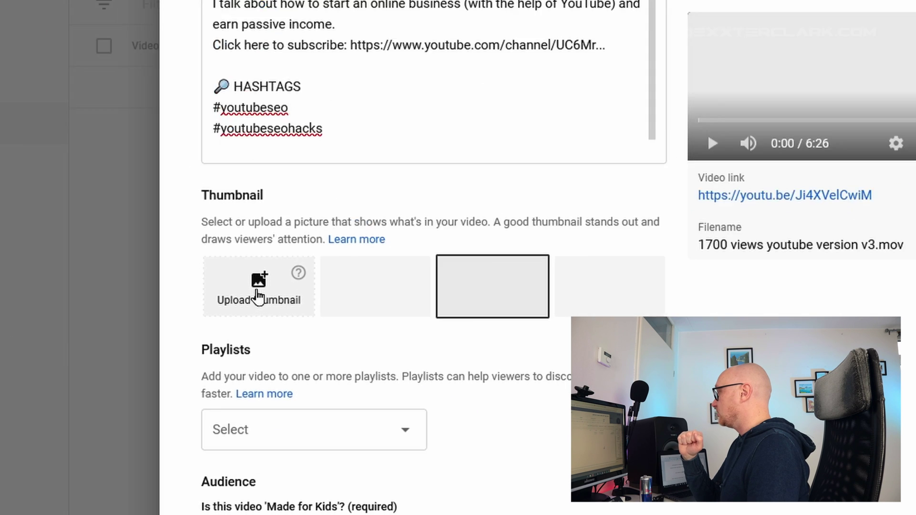
Upload "thumbnail v1.png" from the THUMBNAILS folder as the video's custom thumbnail
click(257, 291)
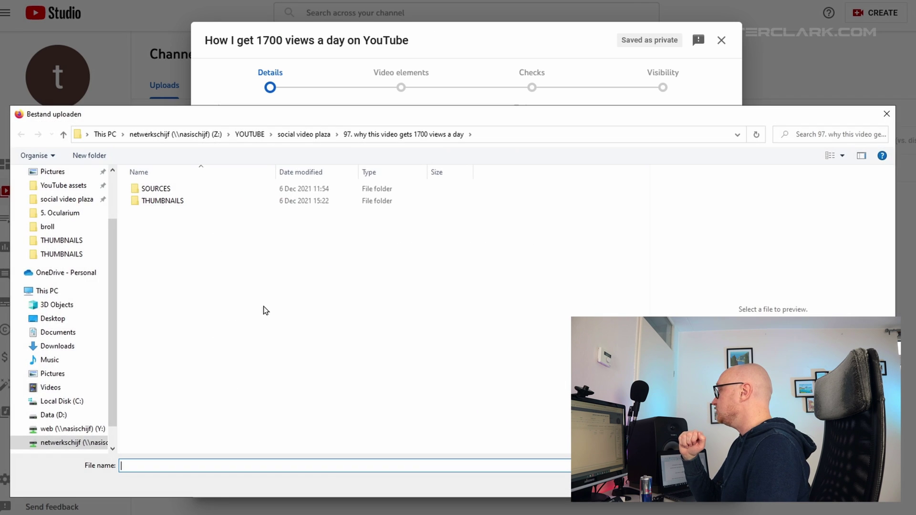
click(173, 202)
double_click(181, 260)
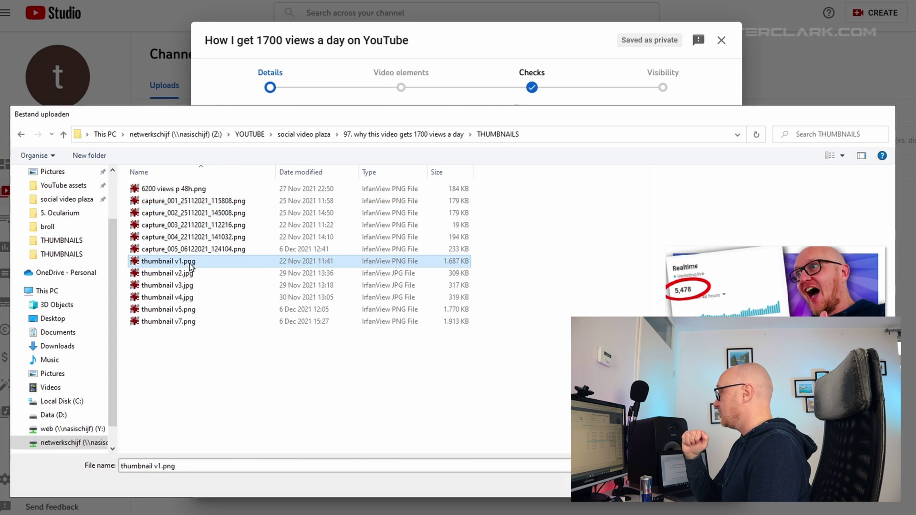
Create a public playlist titled "how to get views on youtube" and add the video to it
scroll(199, 268, down, 2)
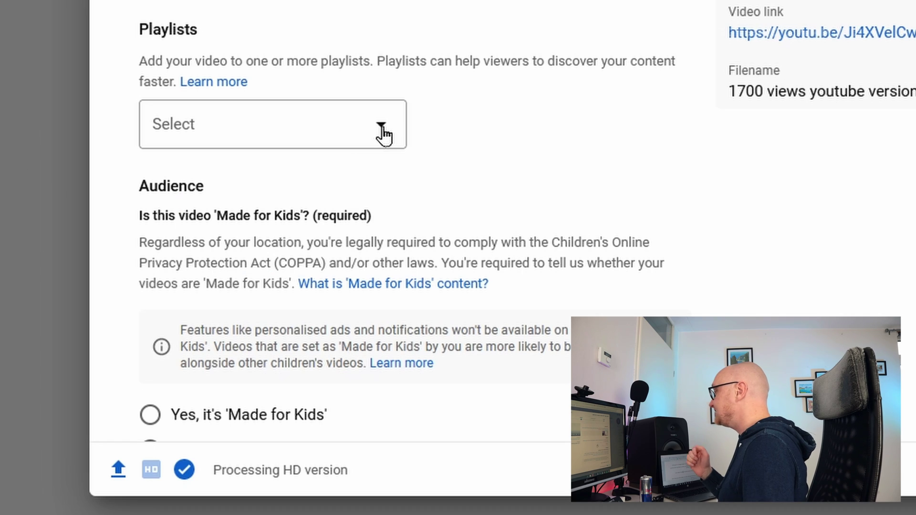
click(382, 135)
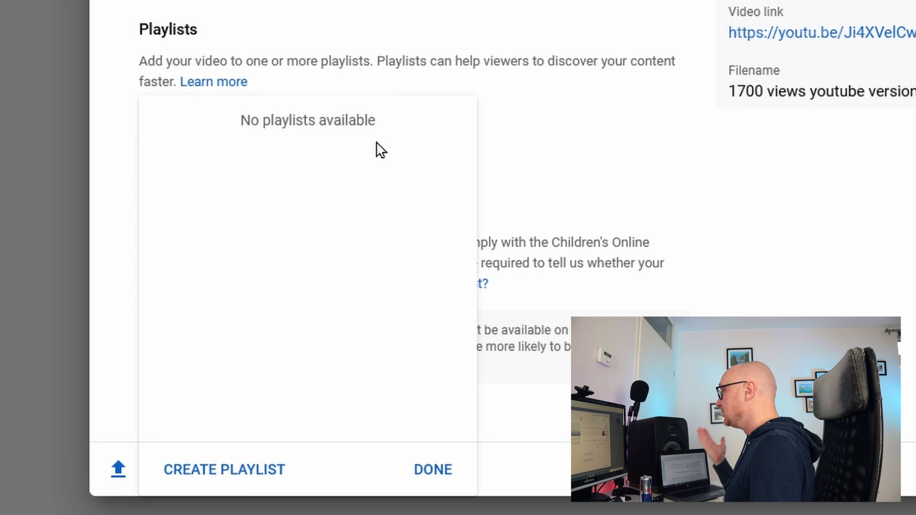
click(247, 477)
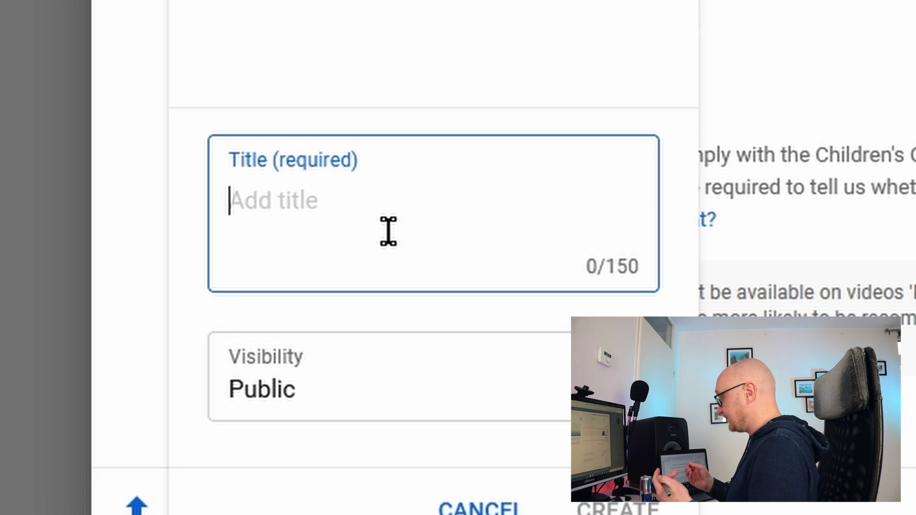
text(how to )
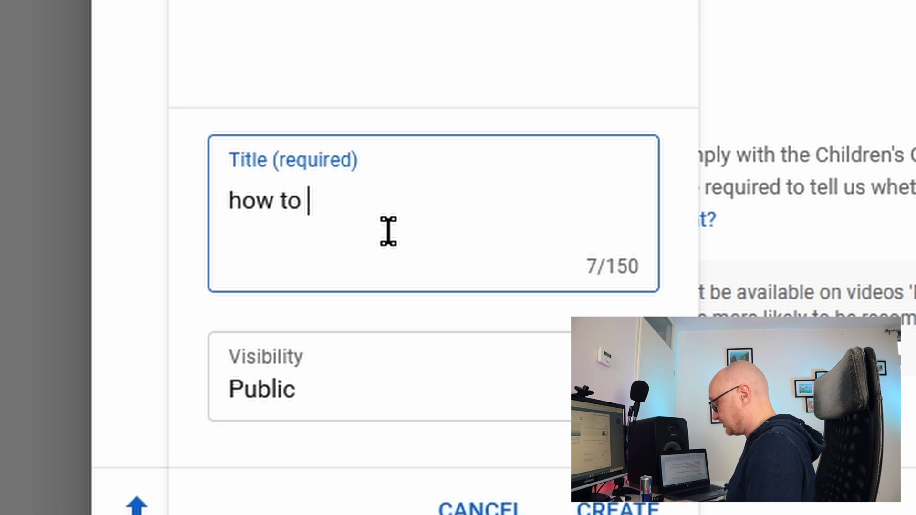
text(get views on you)
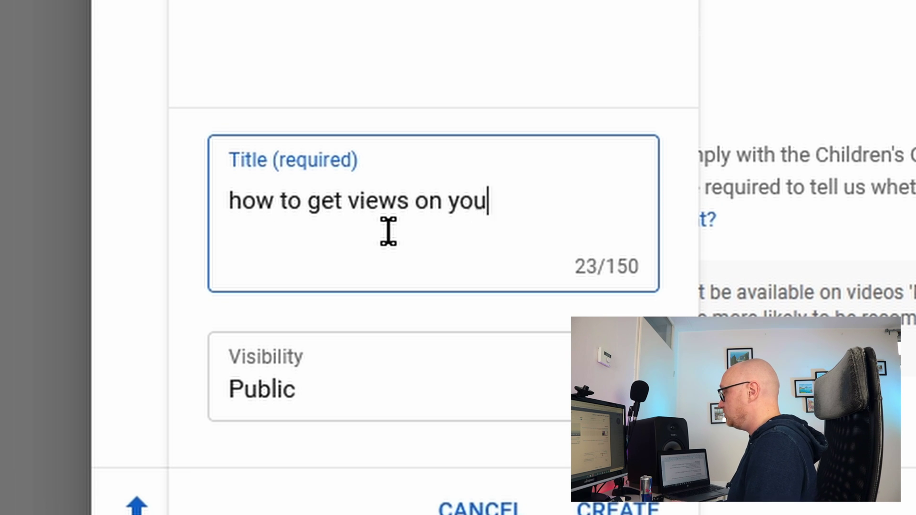
click(624, 388)
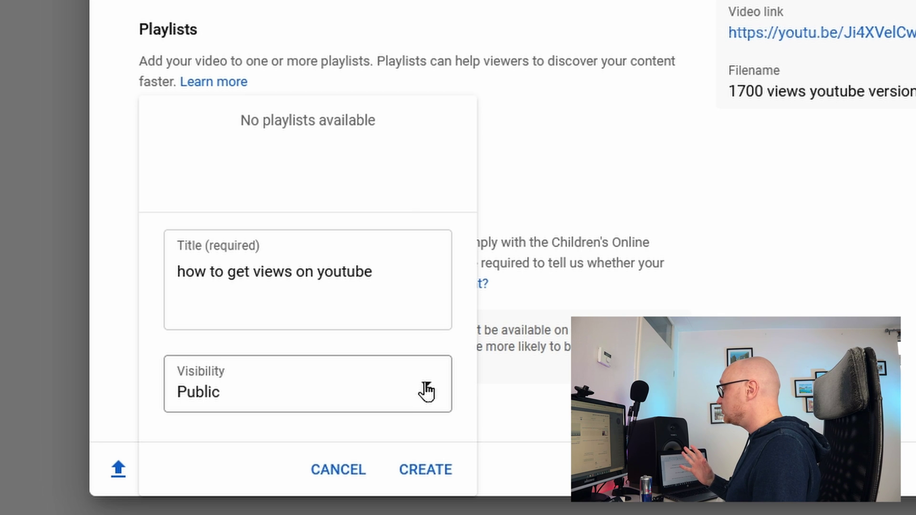
click(426, 390)
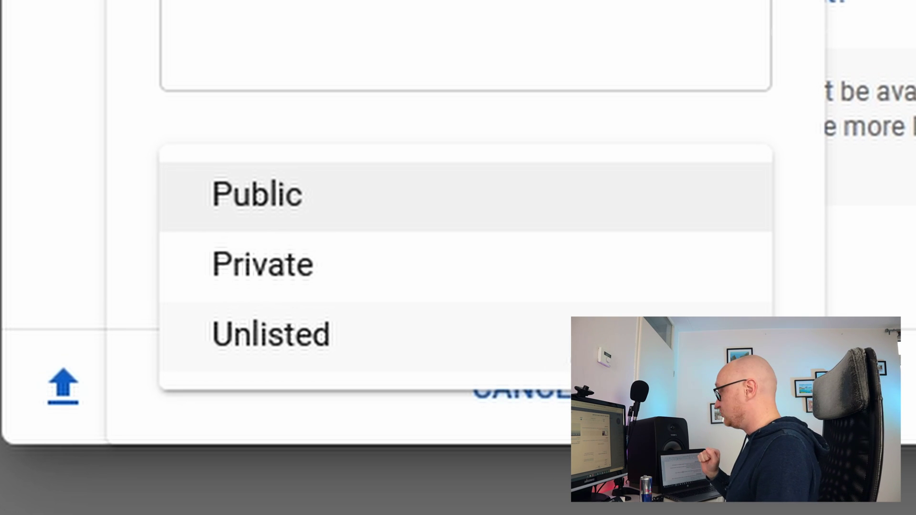
click(625, 224)
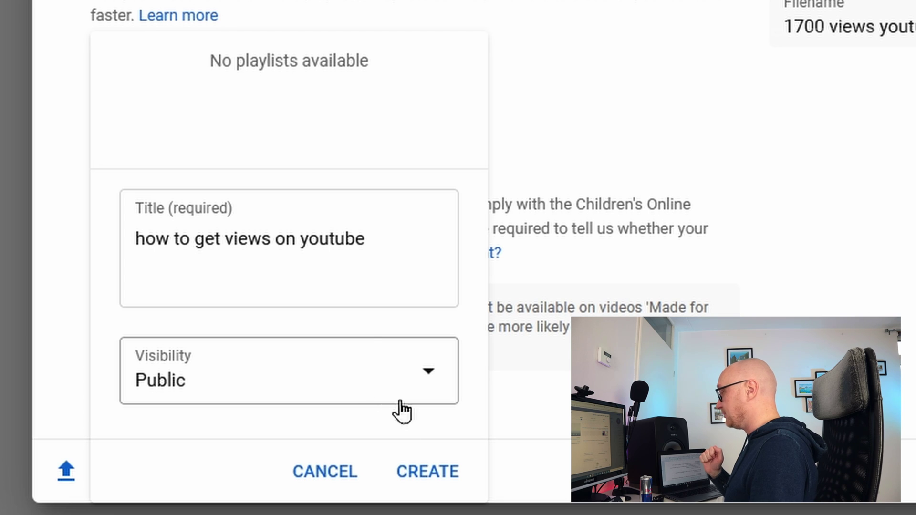
click(411, 482)
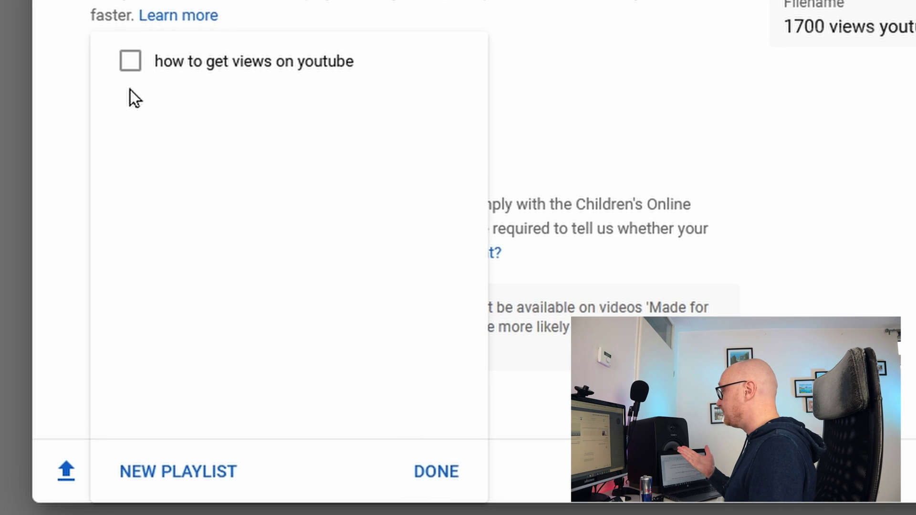
click(128, 76)
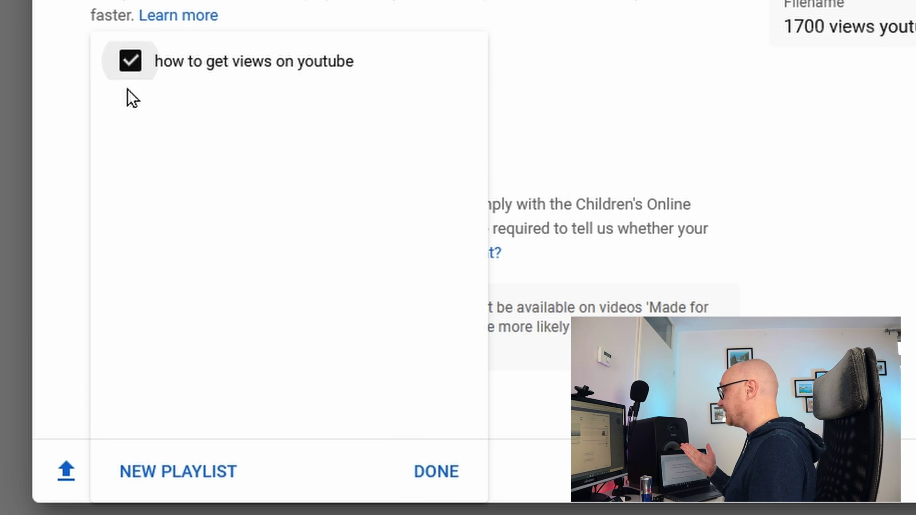
click(435, 470)
Set the video's audience to "No, it's not 'Made for Kids'" after trying the 'Made for Kids' option
scroll(285, 348, down, 4)
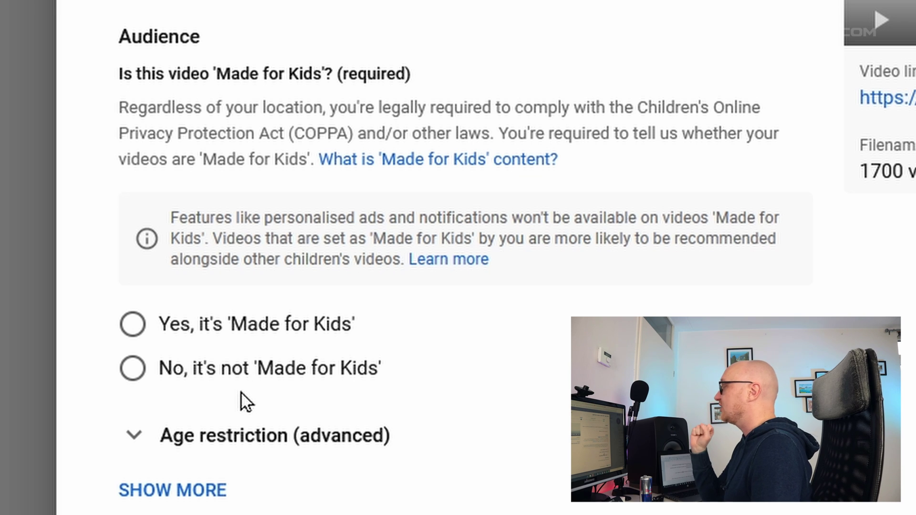
click(130, 328)
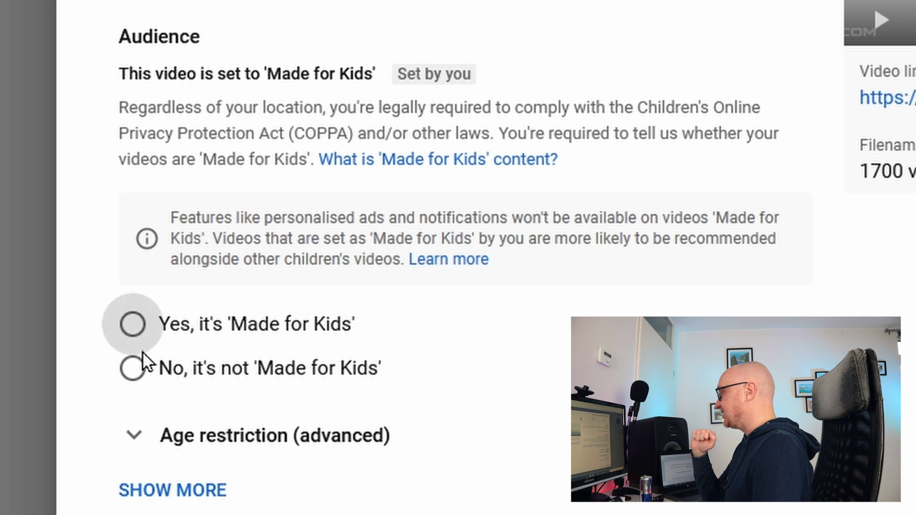
click(132, 376)
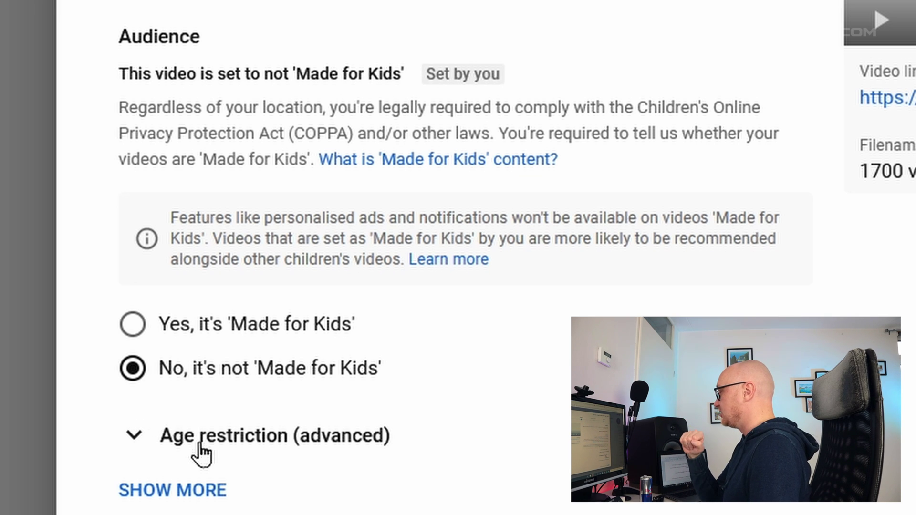
Try the over-18 option in the advanced age restriction settings, then choose "No, don't restrict my video to viewers over 18 only"
click(358, 450)
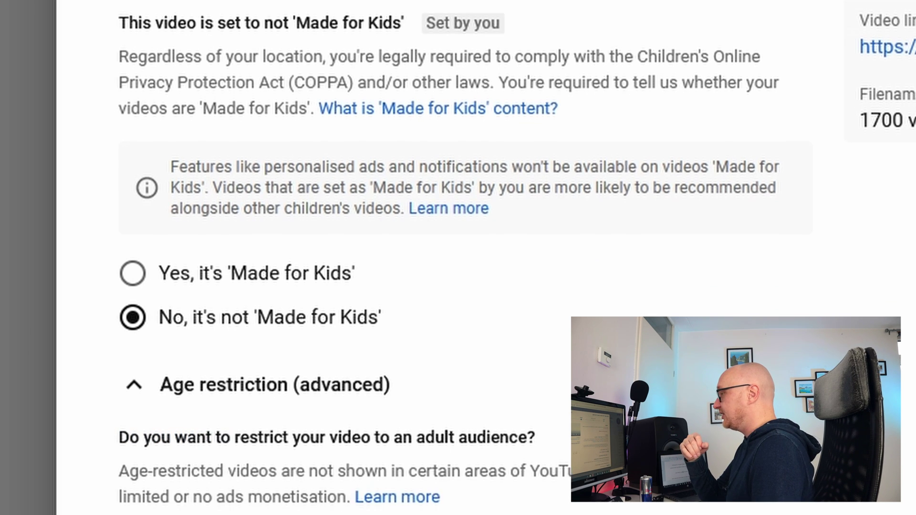
scroll(334, 238, down, 2)
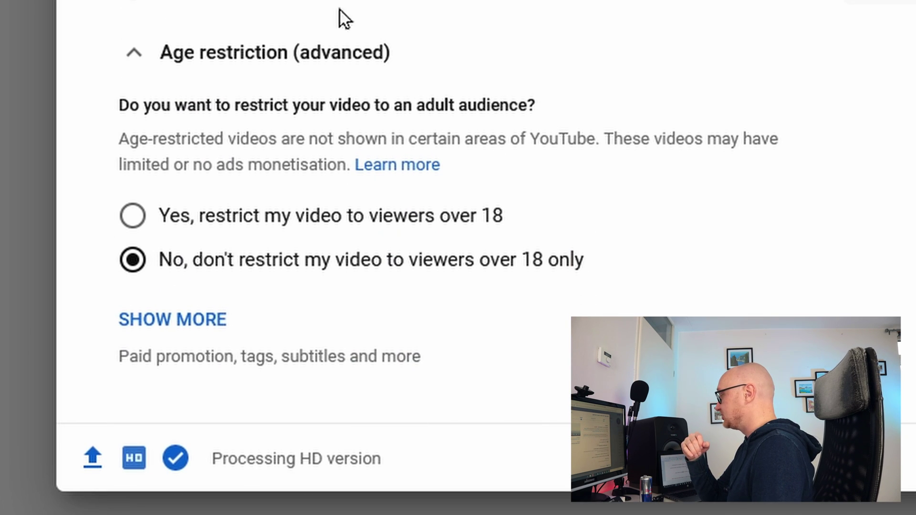
click(132, 220)
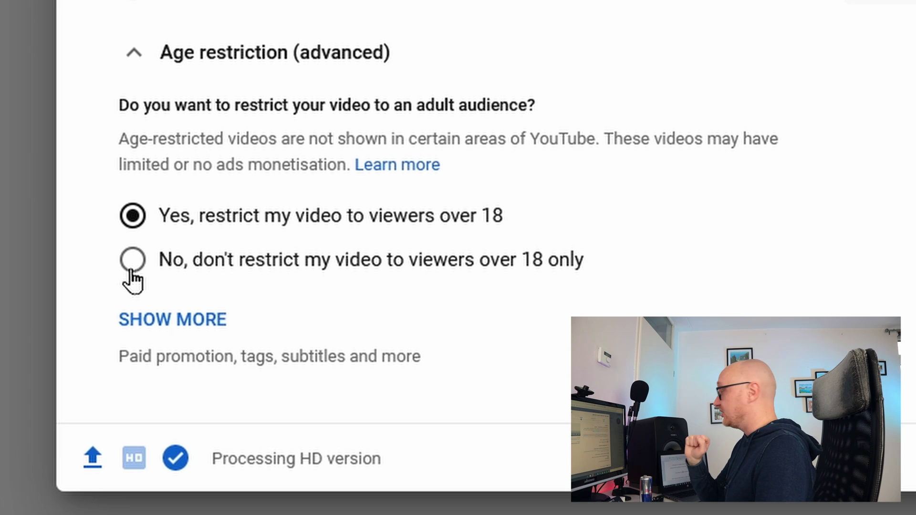
click(134, 267)
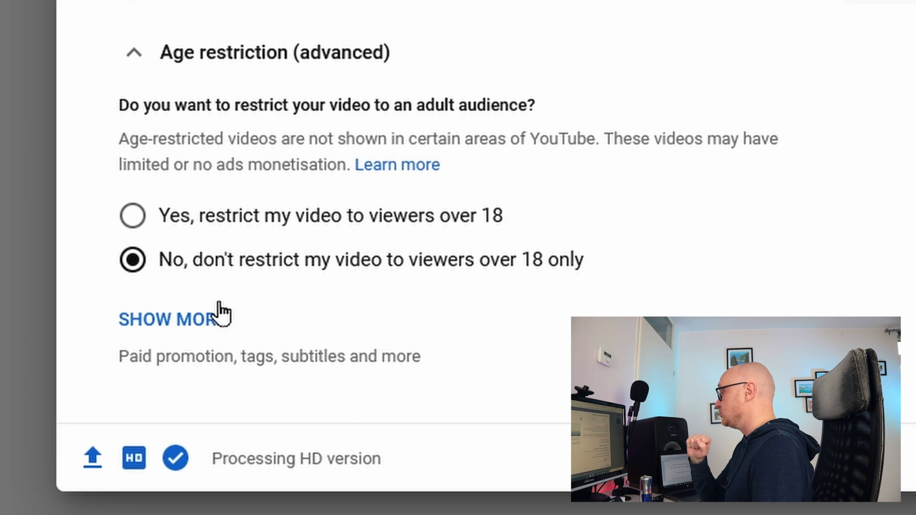
Reveal the additional video details, examine the paid promotion and automatic chapters options, and scrub through an example video's chapters
click(160, 267)
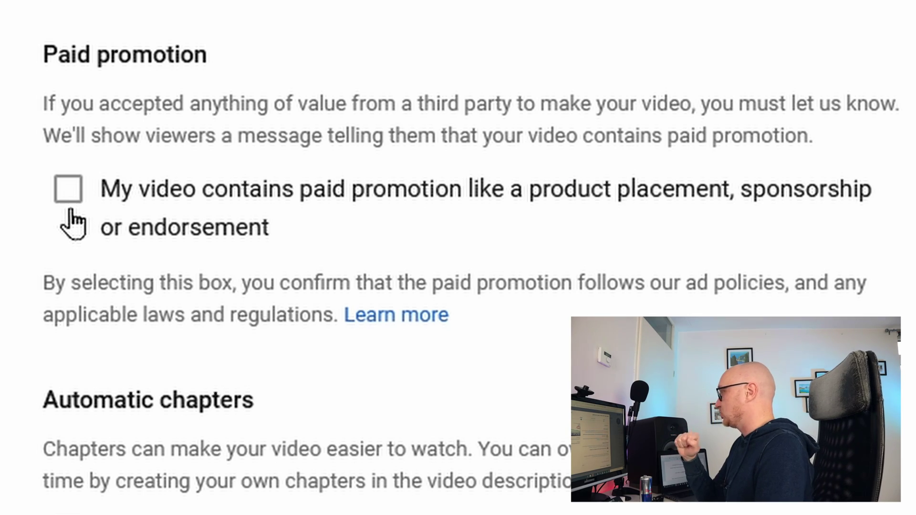
scroll(171, 358, down, 3)
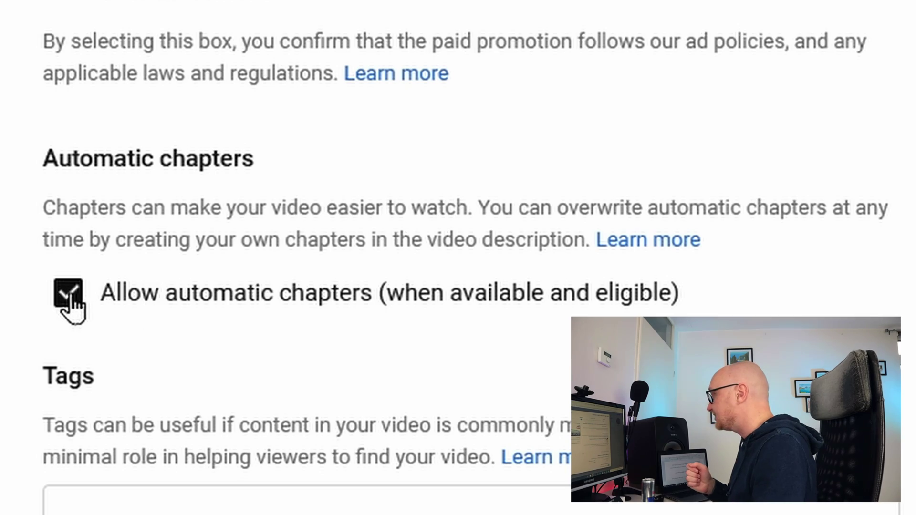
click(68, 296)
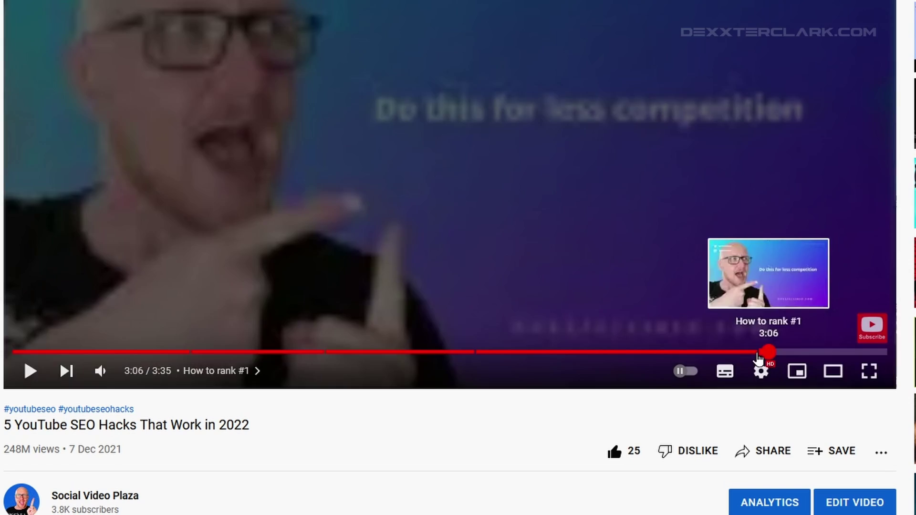
drag(769, 357, 350, 355)
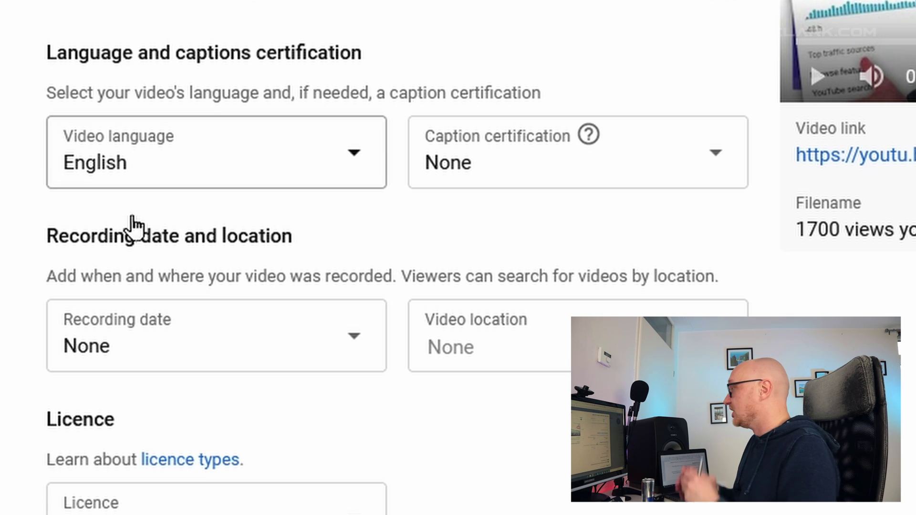
Look at the video language, caption certification, and recording date and location settings
click(348, 167)
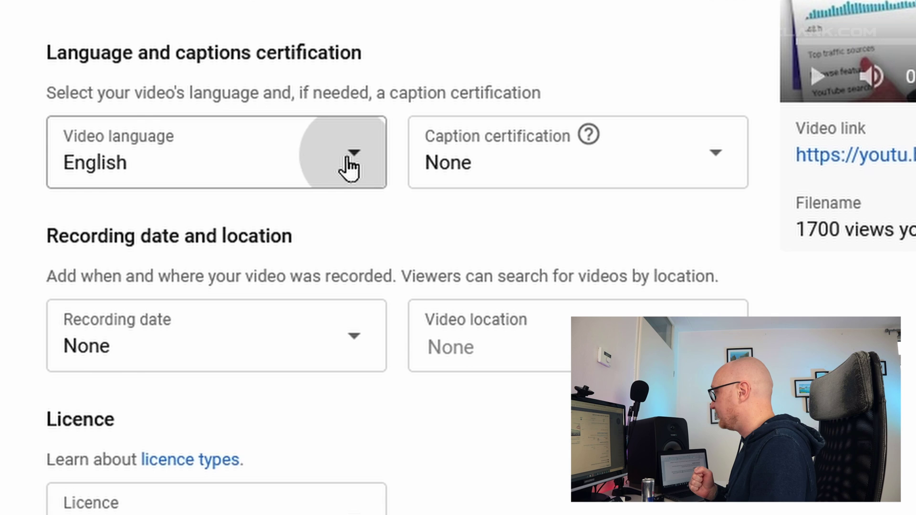
drag(439, 182, 429, 213)
click(378, 227)
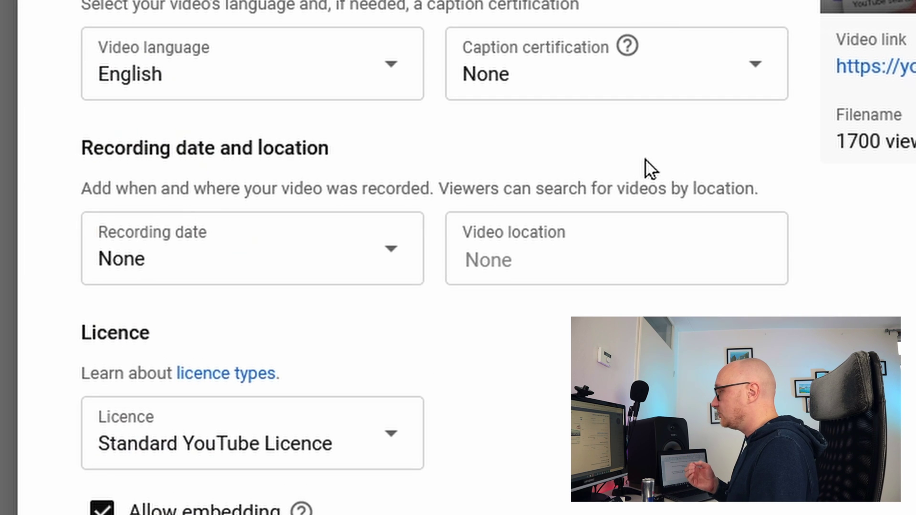
scroll(637, 166, down, 5)
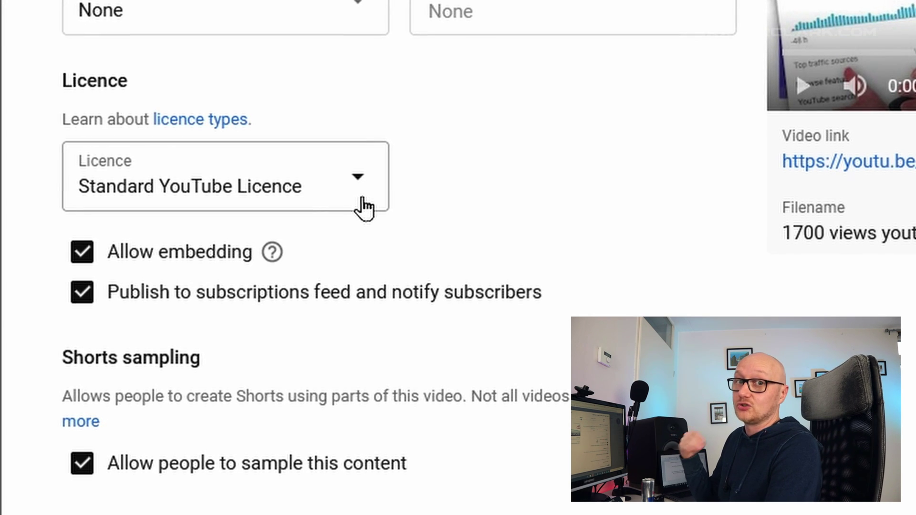
Look at the licence choices, including Creative Commons – Attribution, and at the Shorts sampling option
click(362, 195)
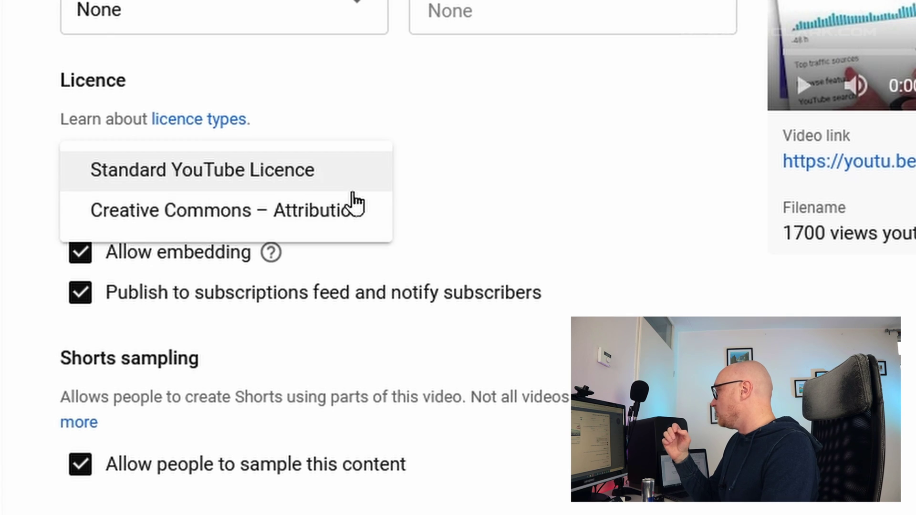
click(335, 222)
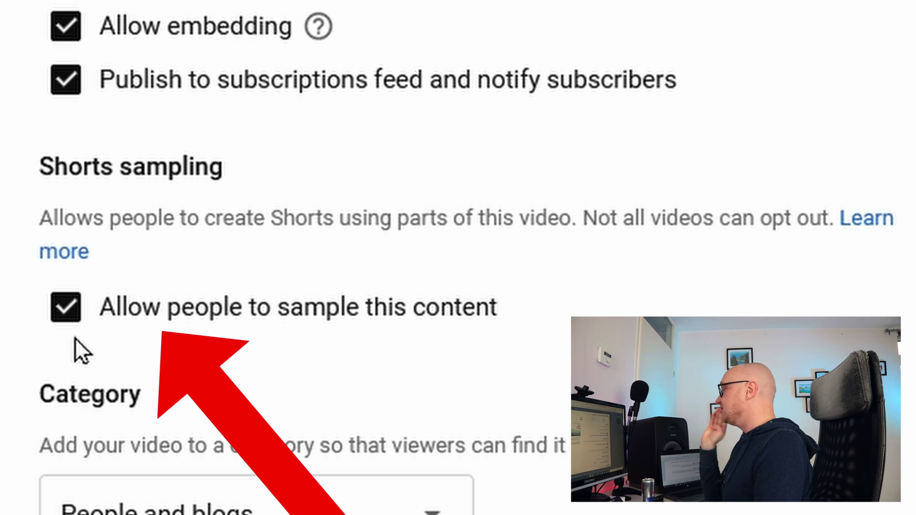
click(66, 315)
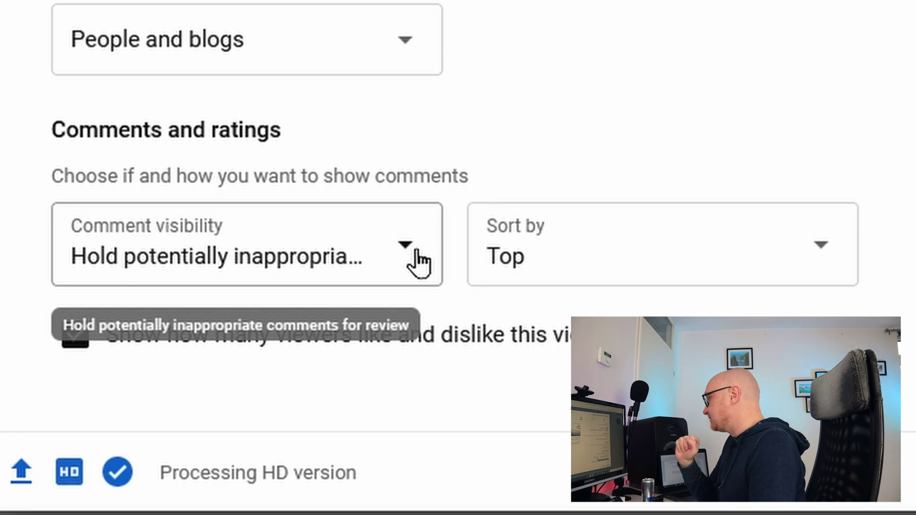
Review the comment visibility choices and continue to the Video elements stage
click(405, 258)
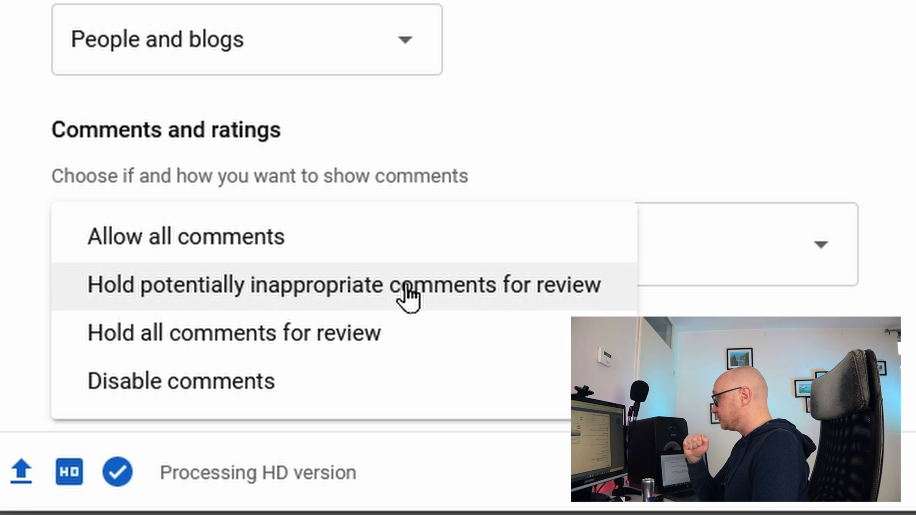
click(332, 389)
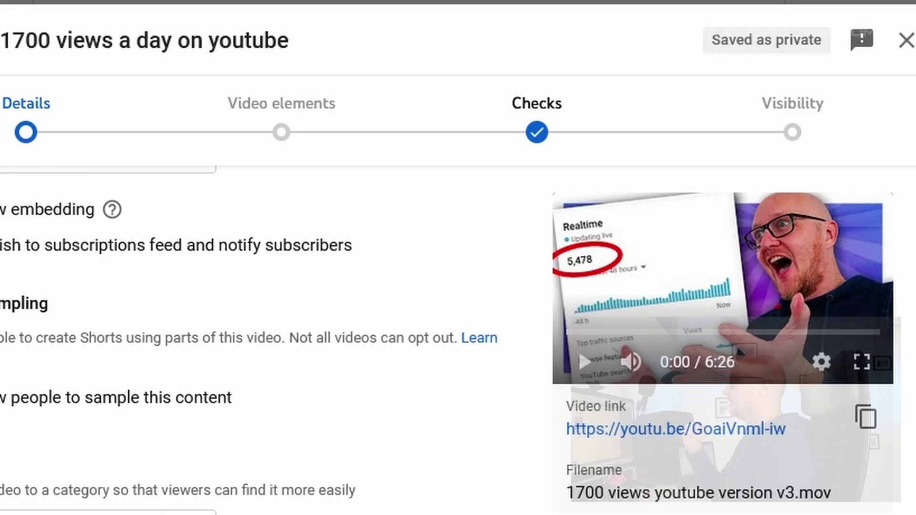
scroll(835, 477, down, 2)
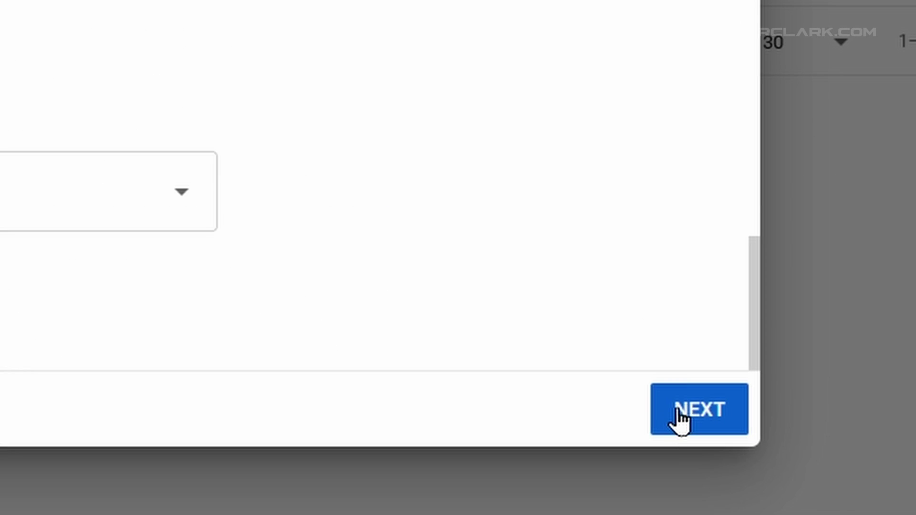
click(682, 420)
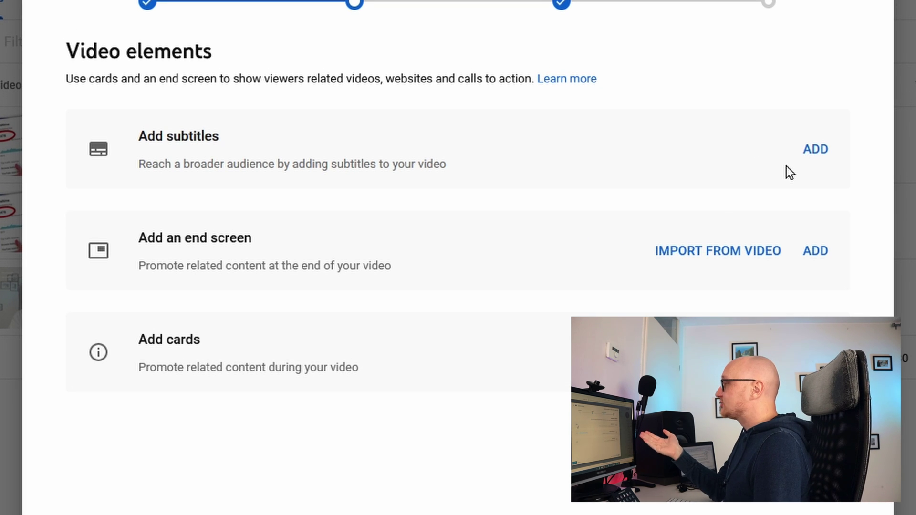
Look at the ways to add subtitles, including typing them manually, and close the subtitle editor without adding any
click(811, 157)
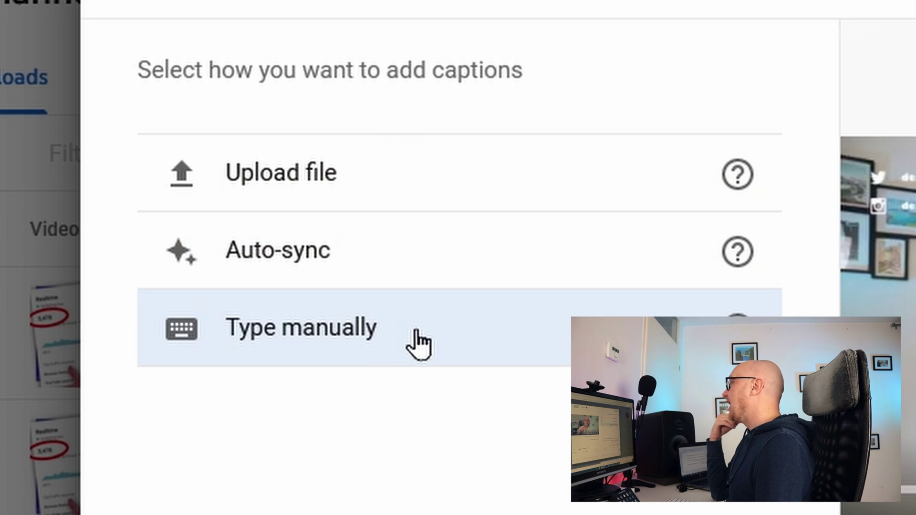
click(401, 368)
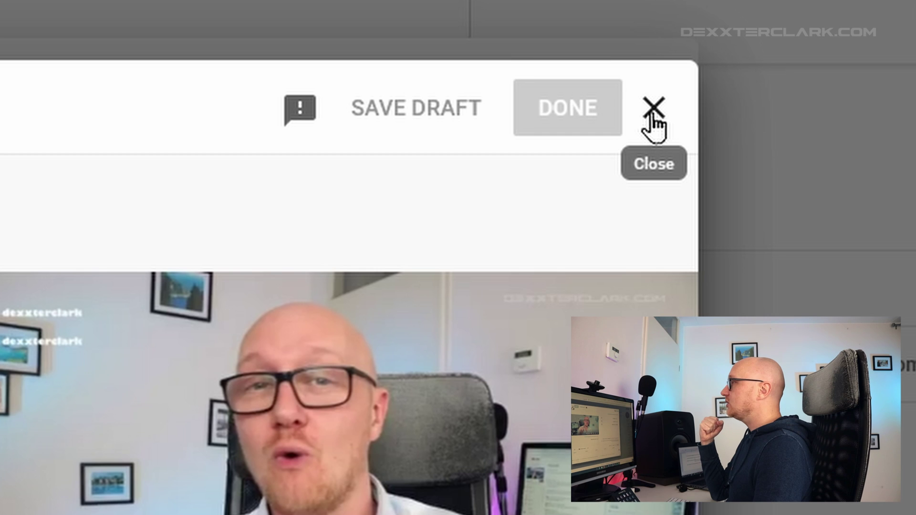
click(653, 124)
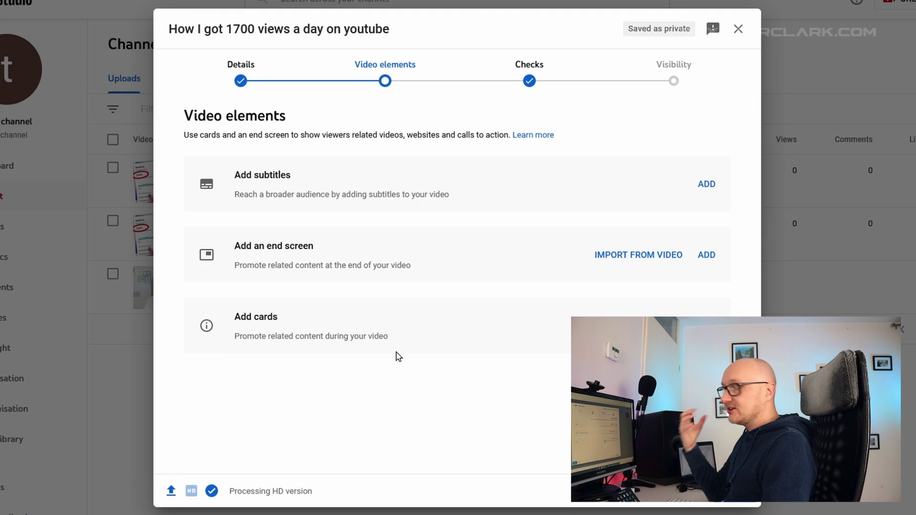
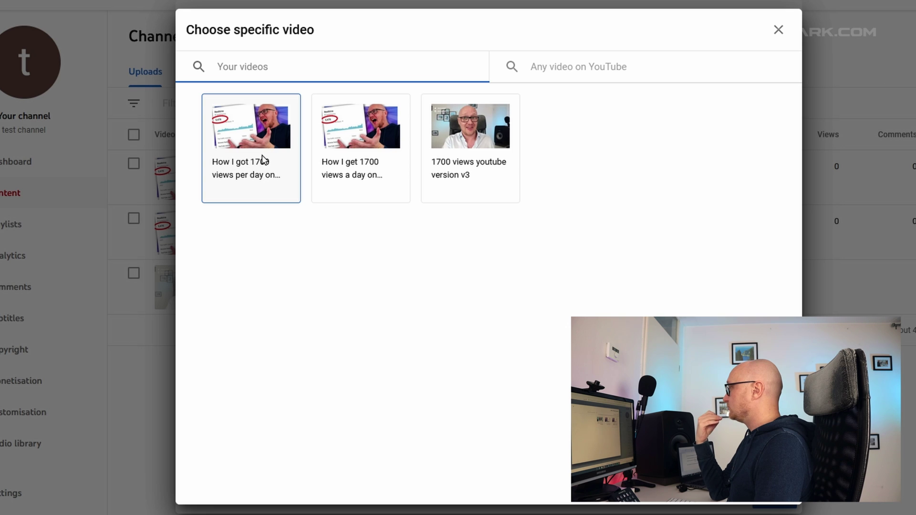
Add "How I got 1700 views per day on youtube" as an end screen video, enlarged in the frame's upper-right corner and starting at 6:19:13
click(262, 148)
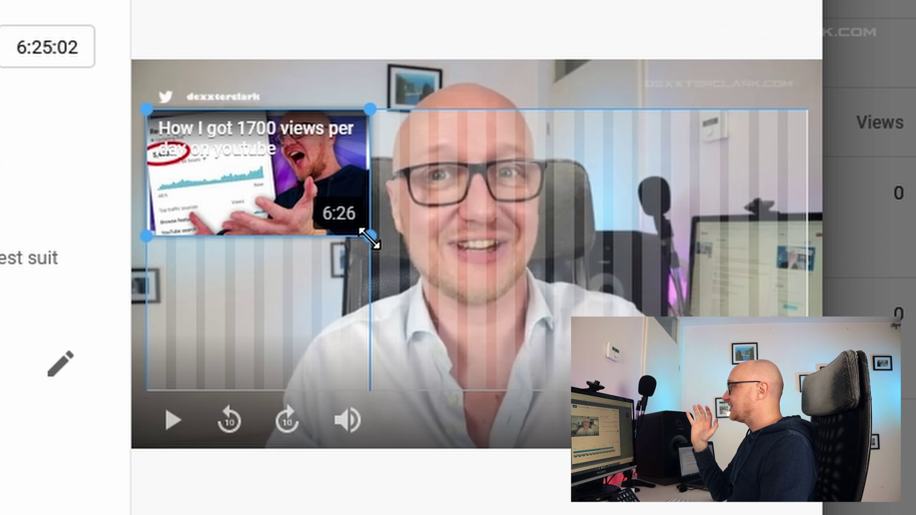
drag(369, 238, 458, 288)
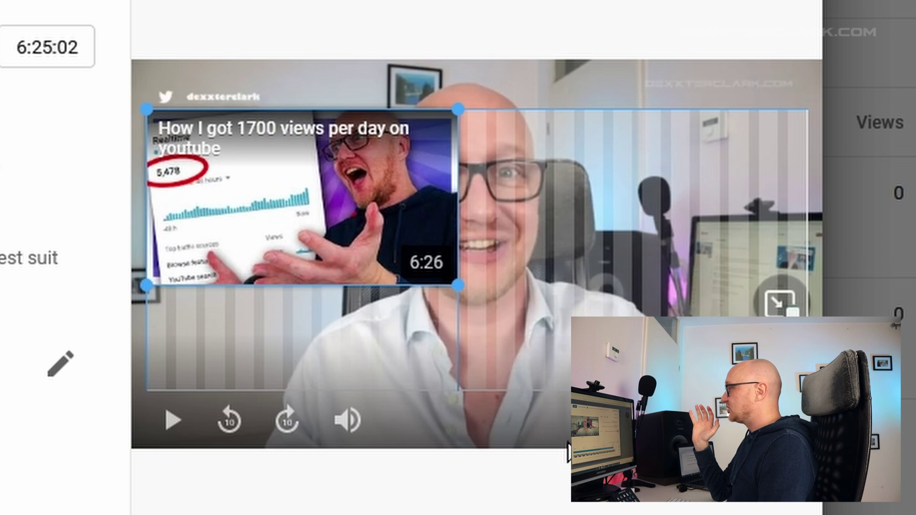
drag(276, 217, 867, 176)
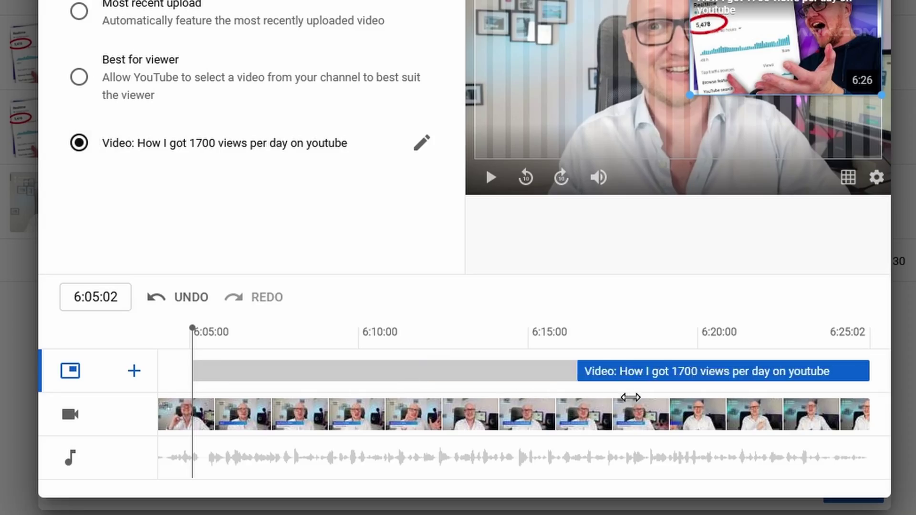
drag(628, 396, 685, 392)
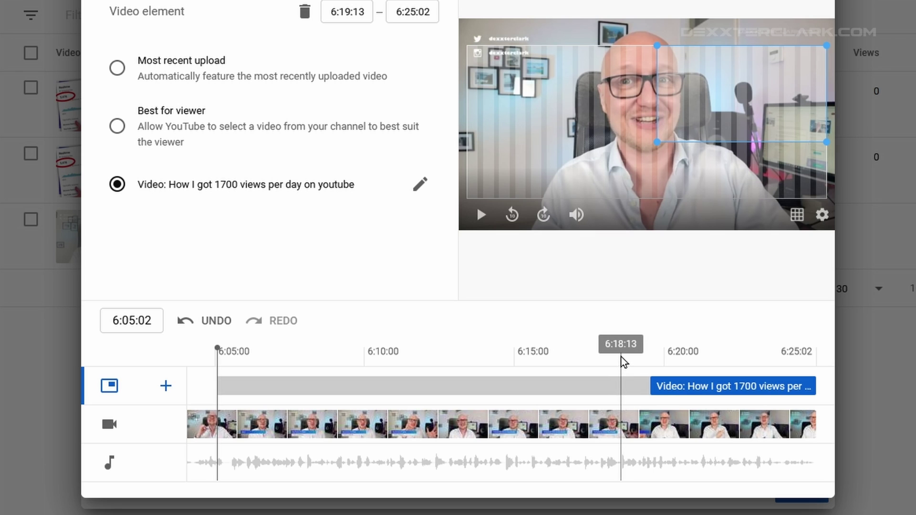
Preview the end screen from 6:18:02 to check the video element's timing, and save the end screen
click(606, 360)
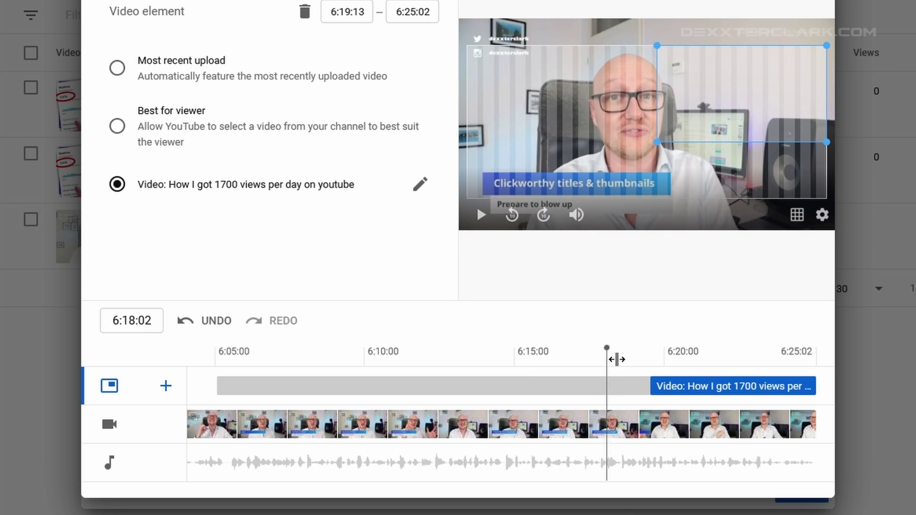
click(478, 217)
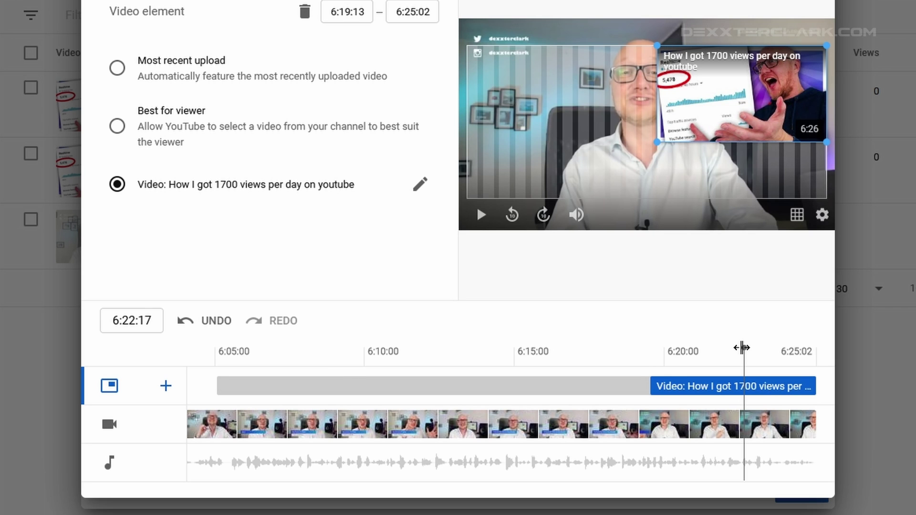
key(space)
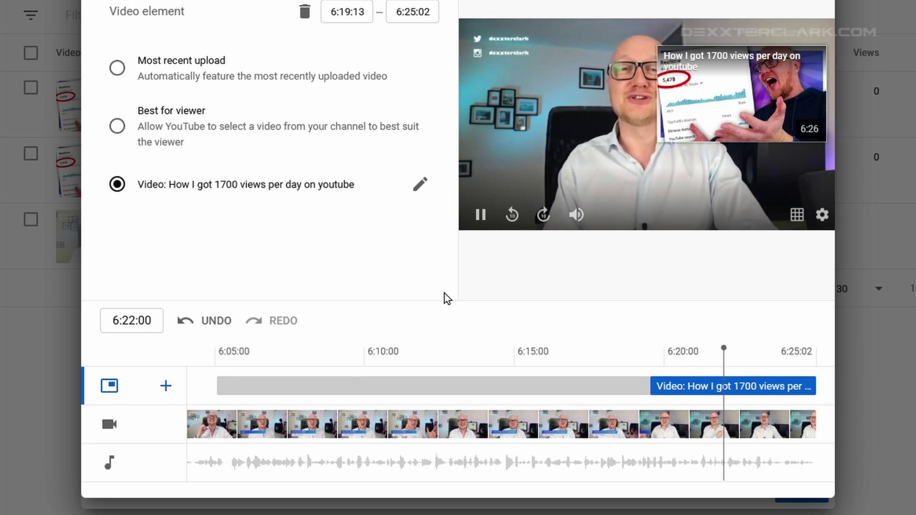
click(479, 230)
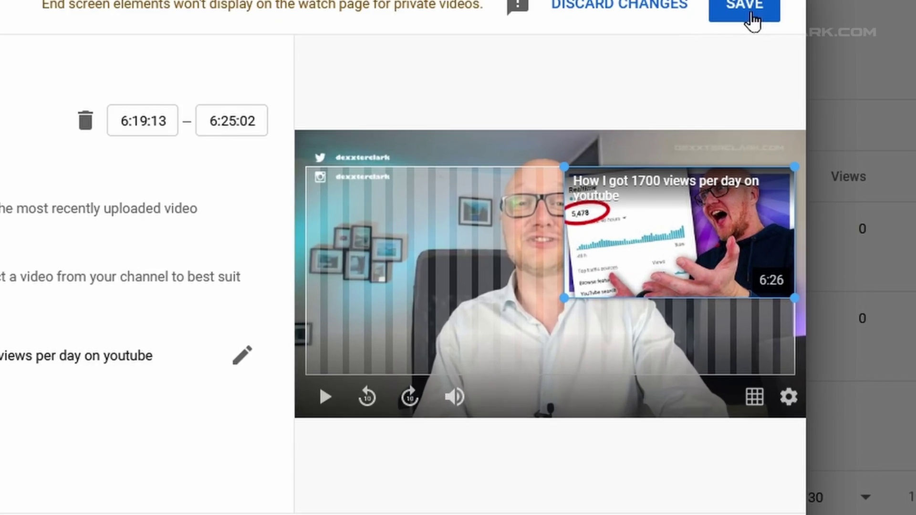
click(751, 19)
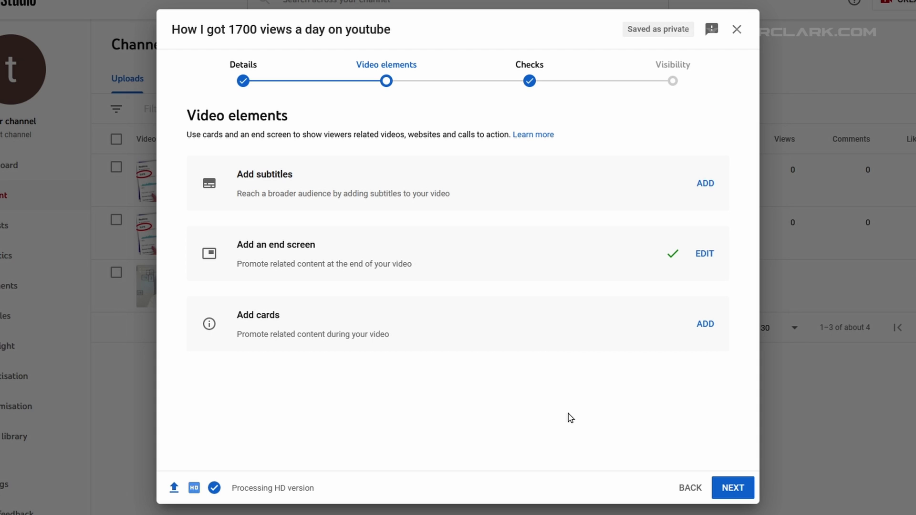